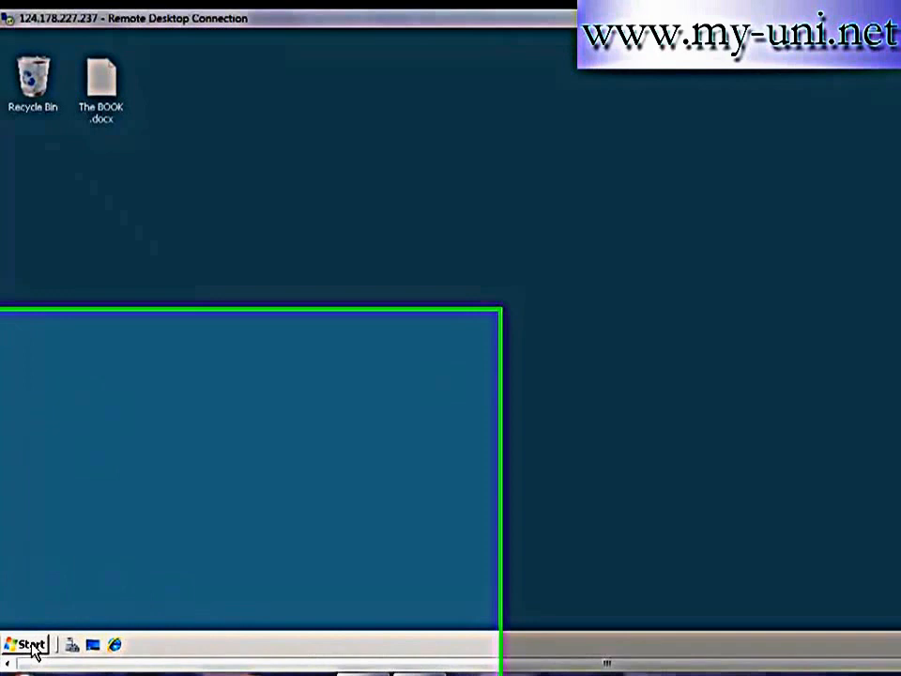
- Open Active Directory Users and Computers and start a new user object in the Accounts organizational unit of fordandlord.com
click(32, 646)
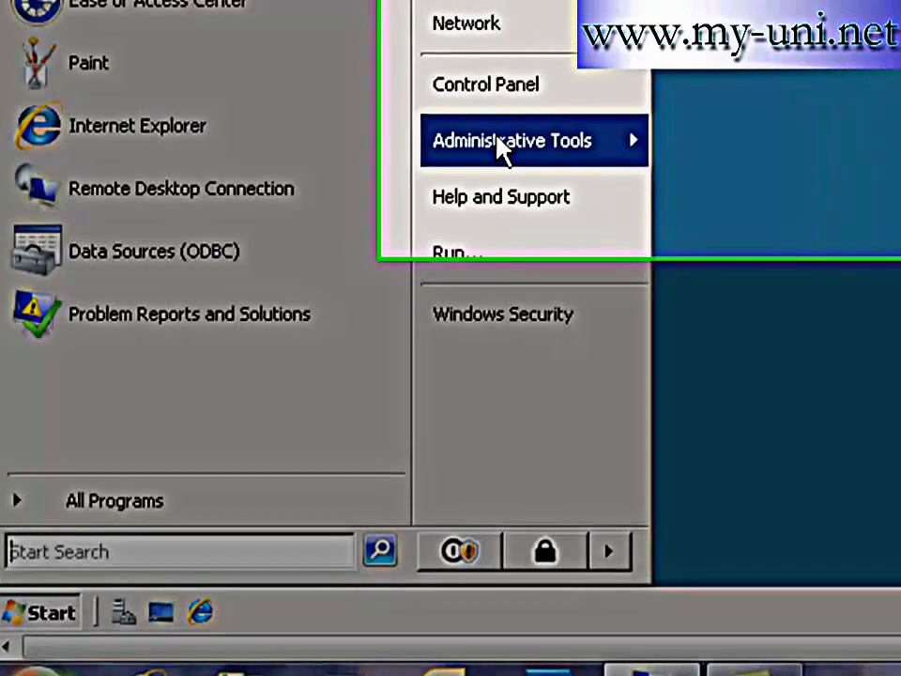
mouse_move(507, 136)
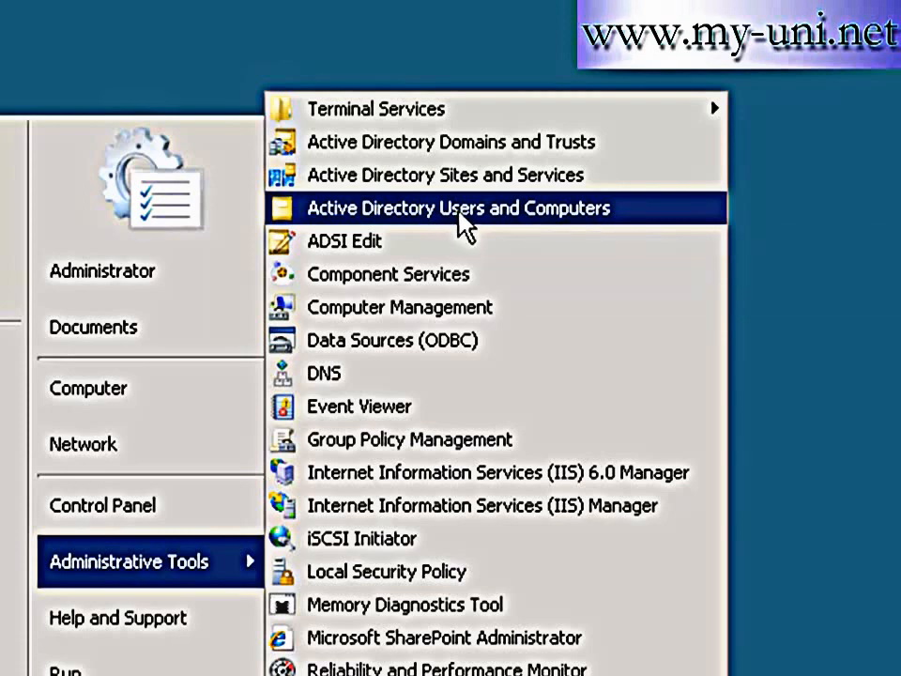
click(460, 208)
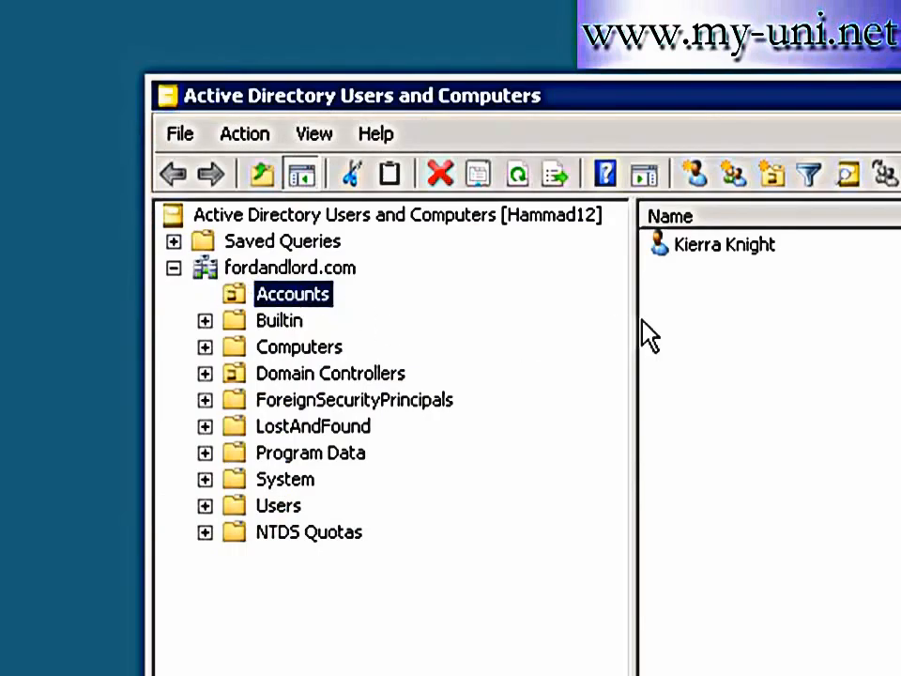
right_click(310, 301)
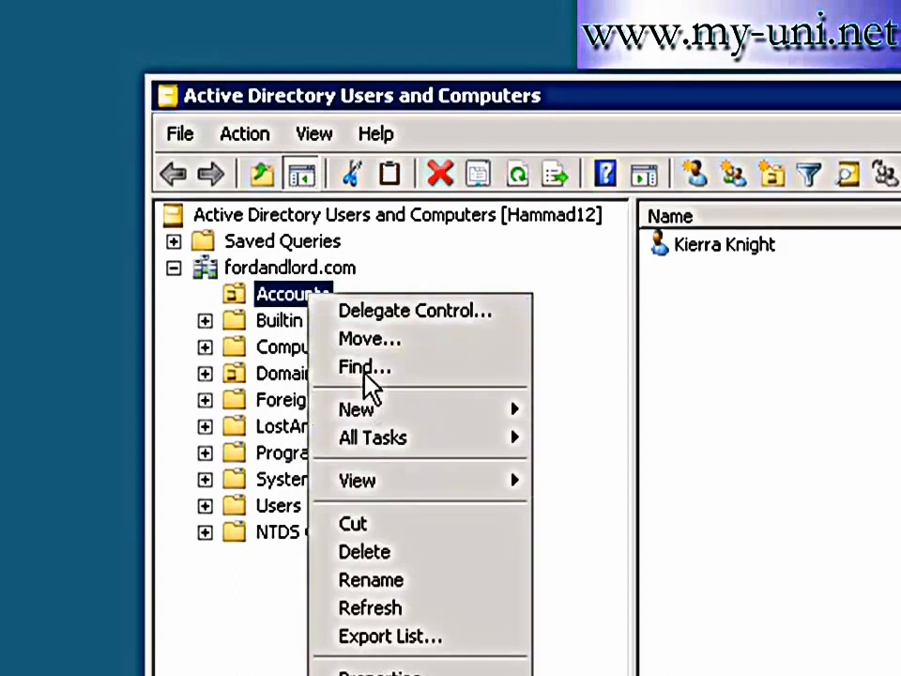
mouse_move(369, 413)
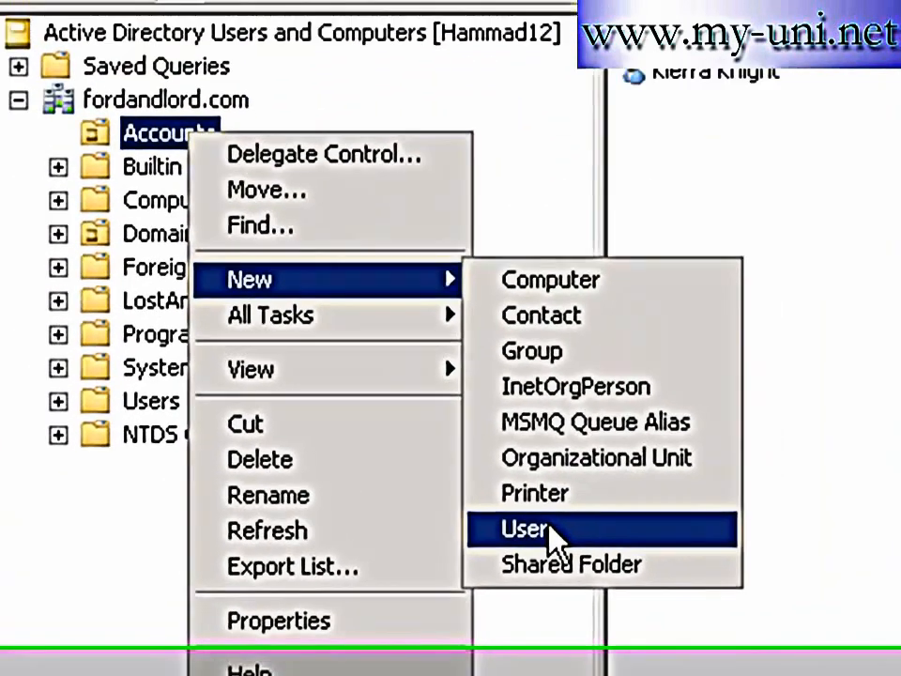
click(578, 483)
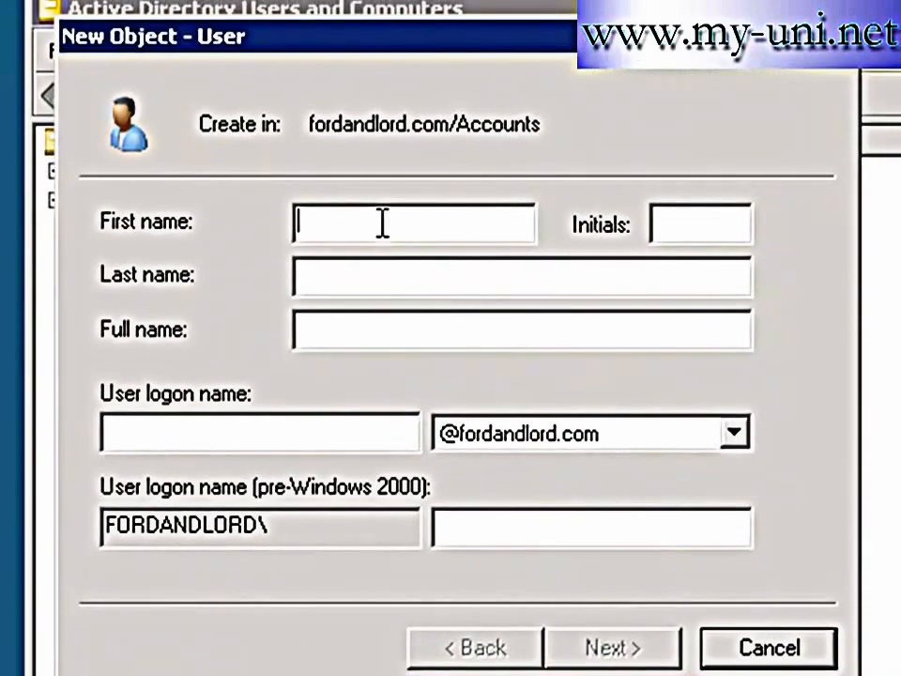
- Enter the new user's first name, last name and logon name, and proceed to the password settings
text(Sim )
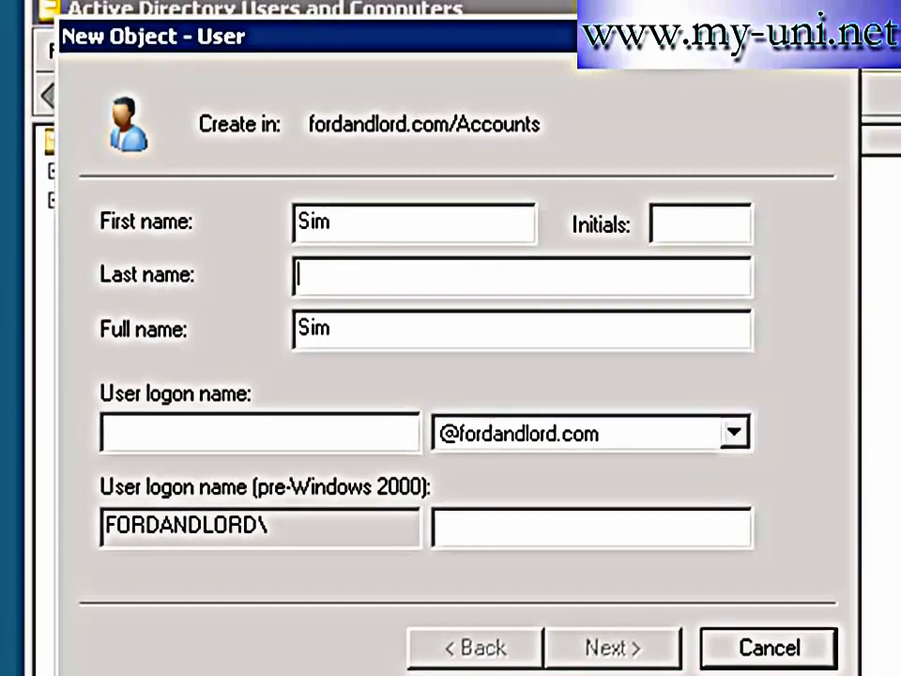
text(Sim)
key(Tab)
key(Tab)
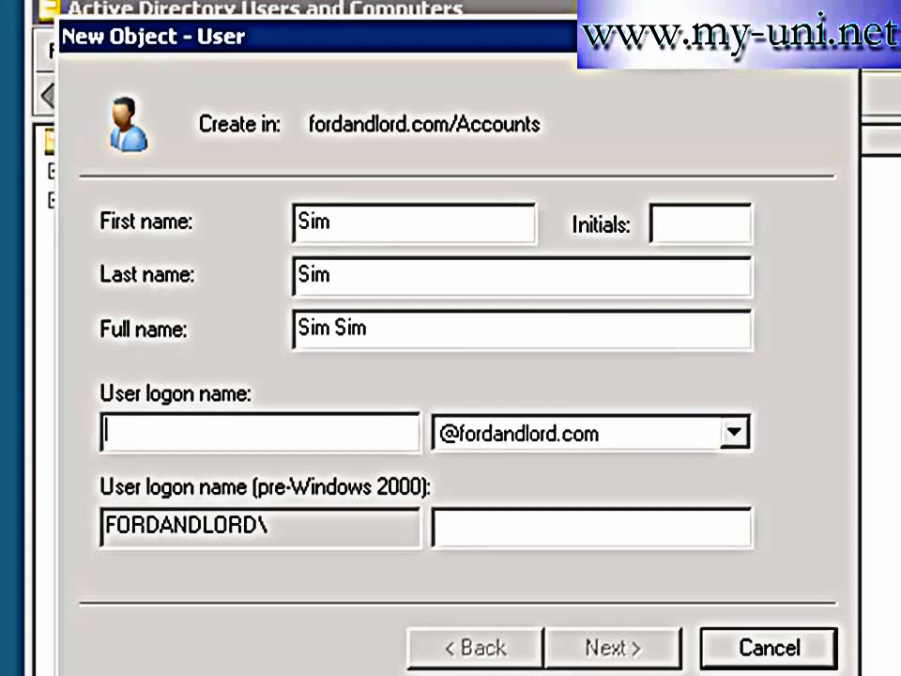
text(sim)
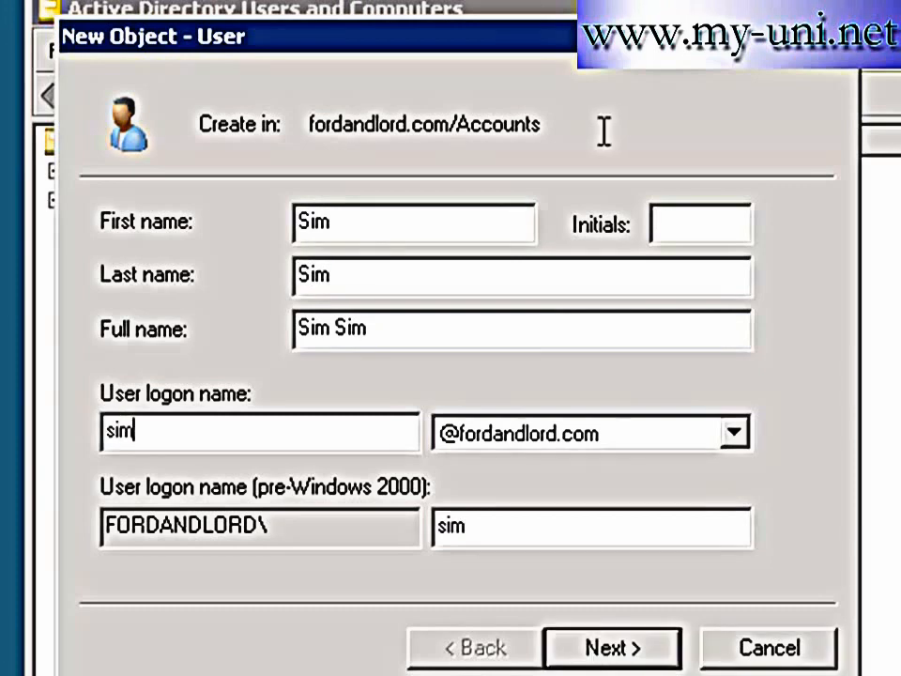
click(610, 649)
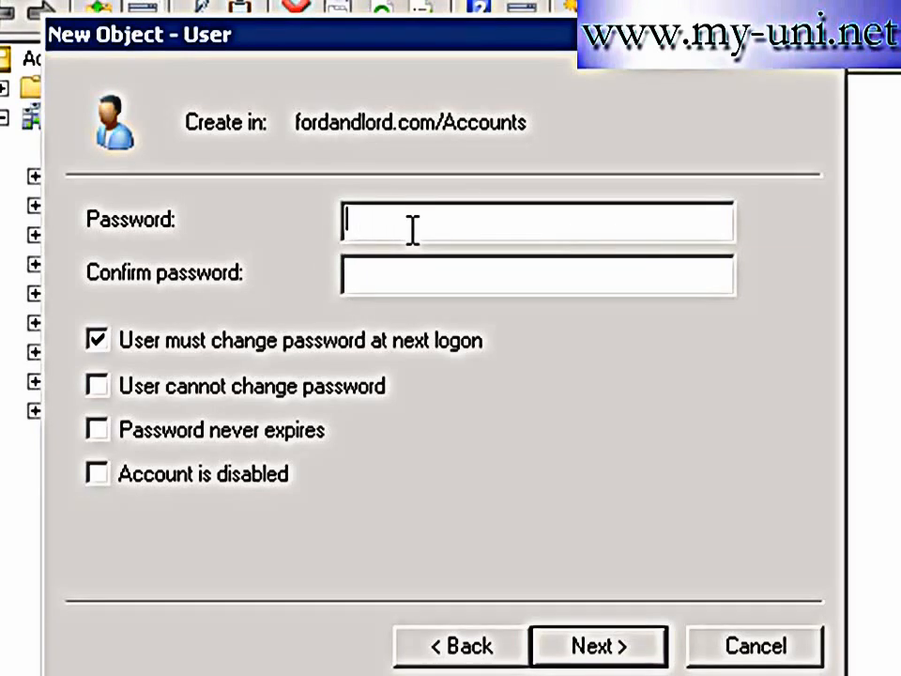
- Enter and confirm the account password, remove the forced change at next logon, and forbid the user from changing the password
text(******)
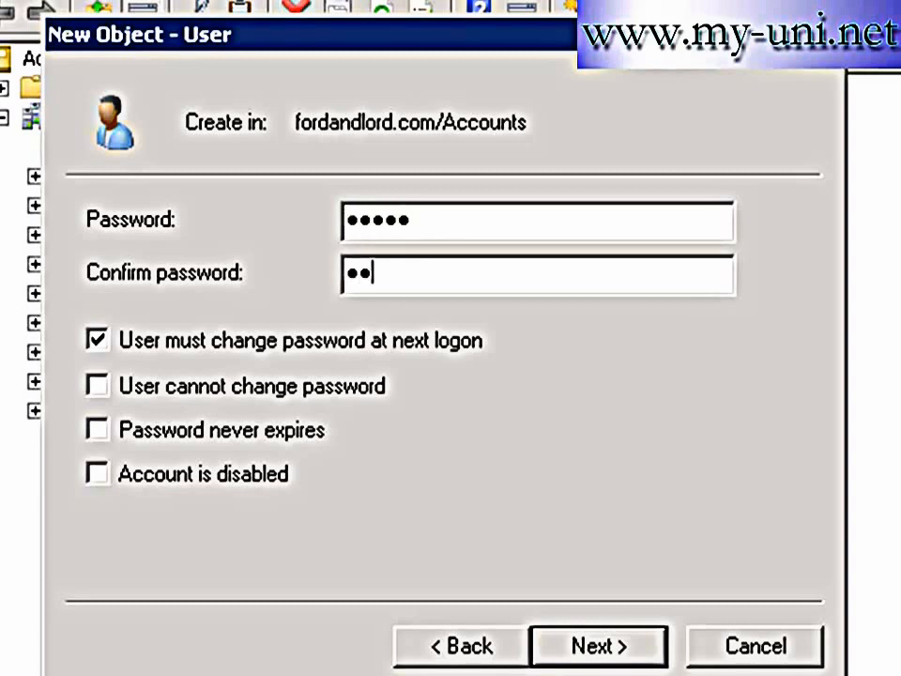
text(***)
click(96, 343)
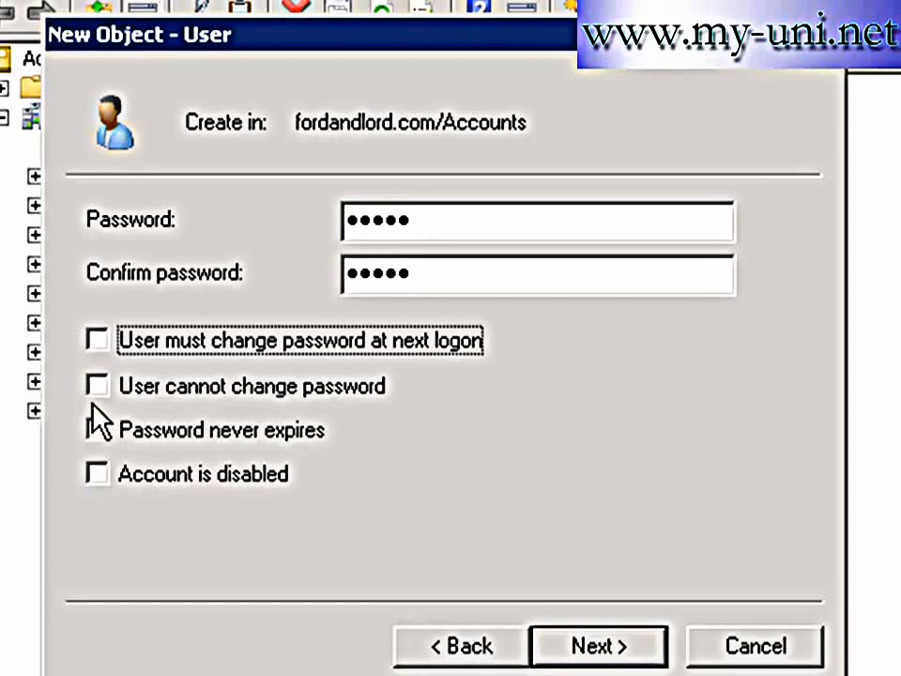
click(100, 391)
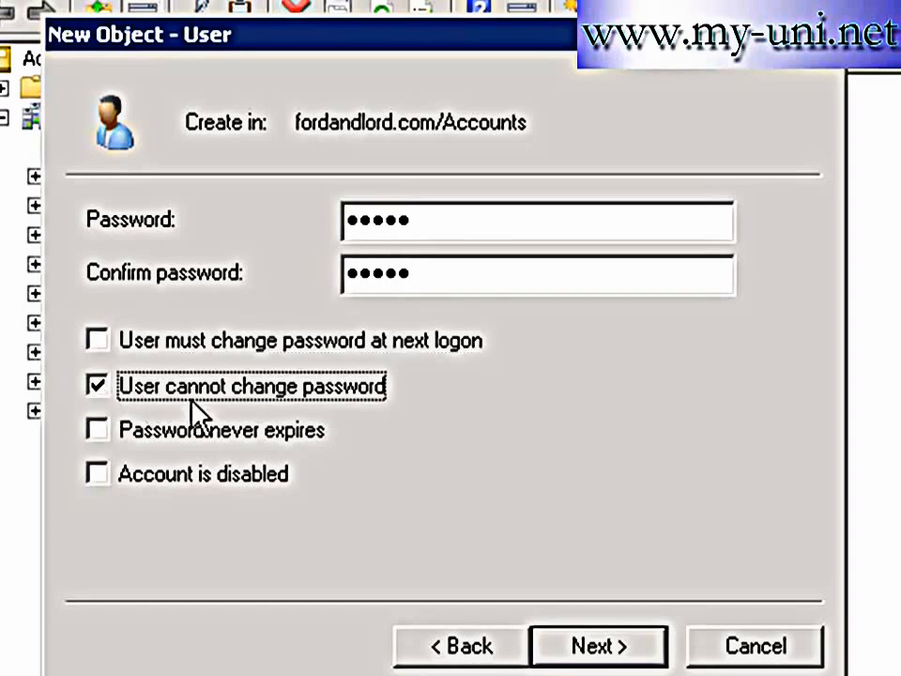
- Proceed to the new user's summary and try to create the account, dismissing any message
click(635, 647)
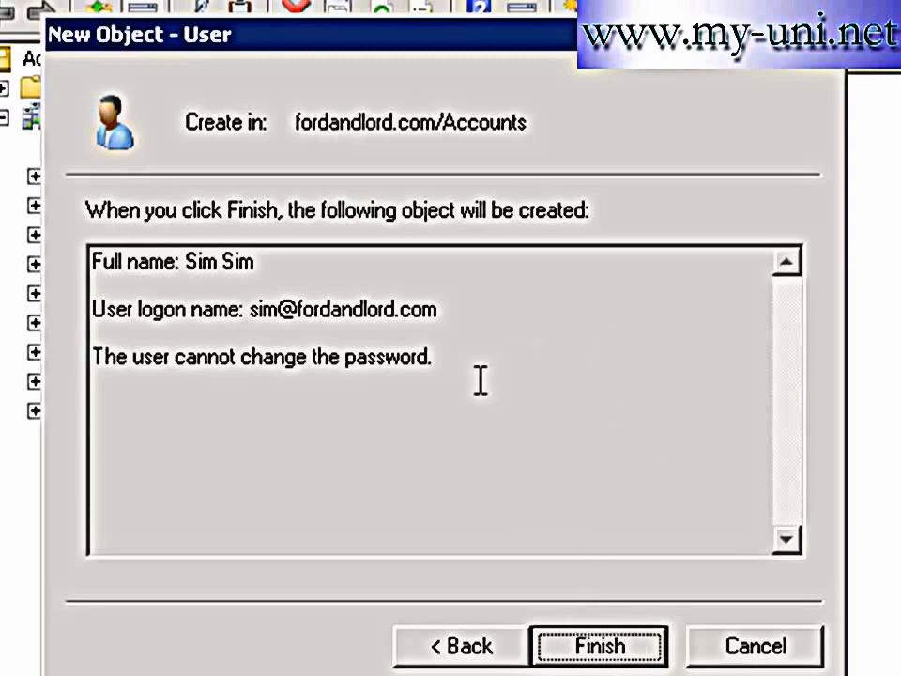
click(601, 647)
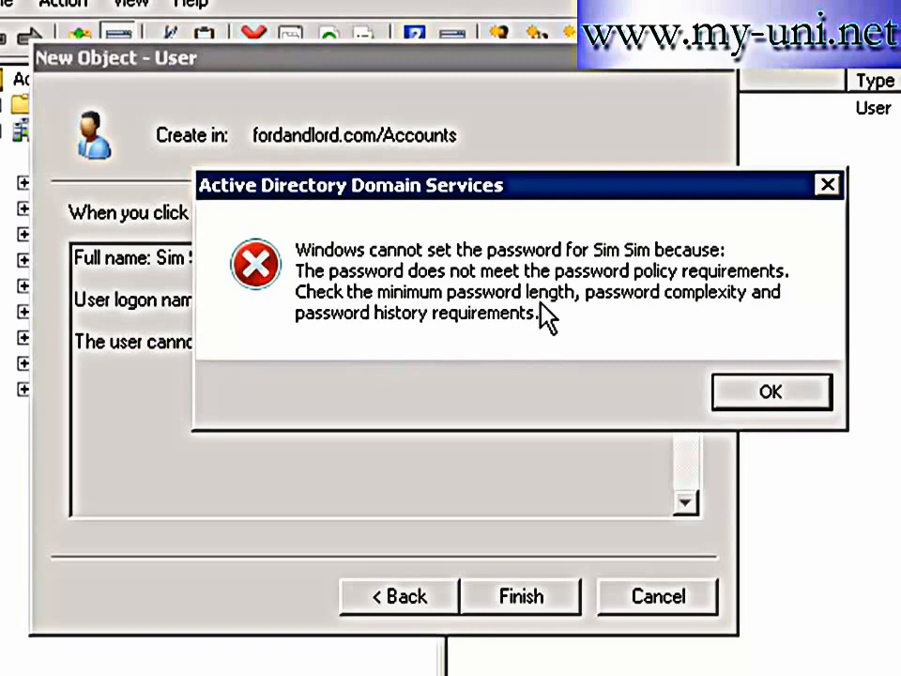
click(771, 395)
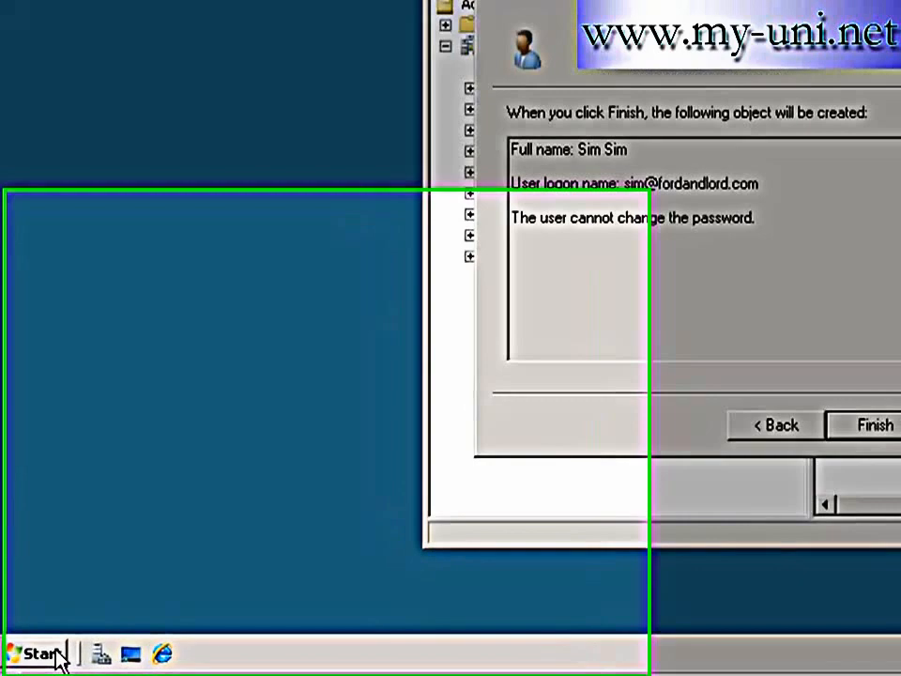
- Open Group Policy Management and edit the Default Domain Policy among the Group Policy Objects of fordandlord.com
click(38, 655)
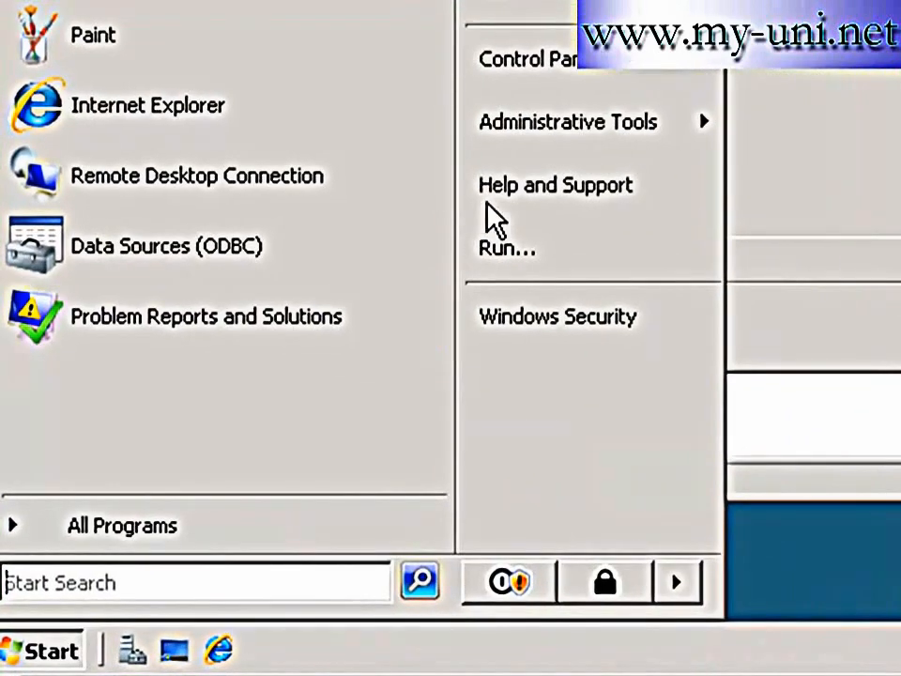
mouse_move(535, 153)
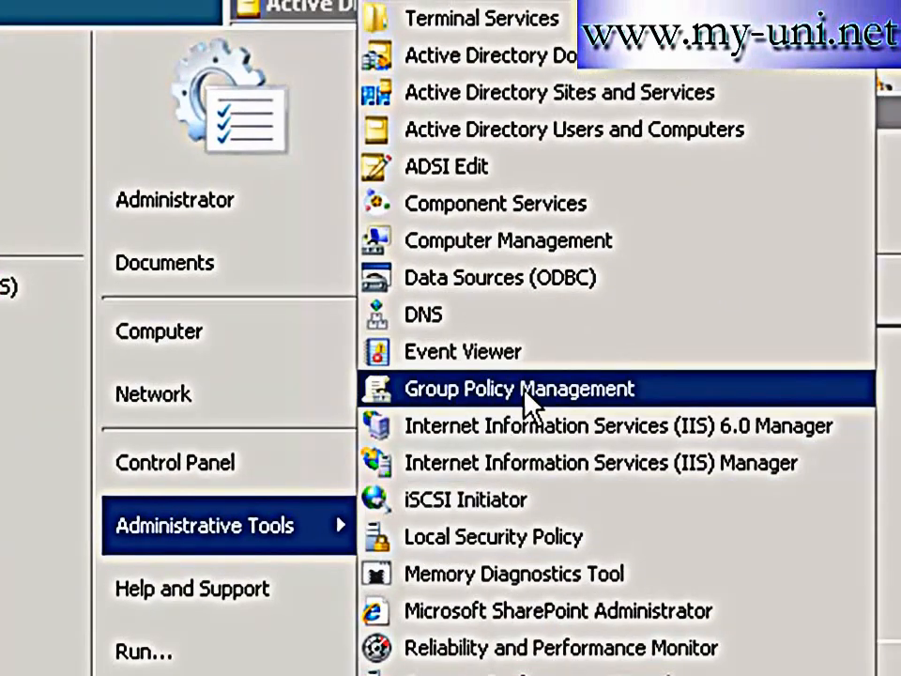
click(524, 392)
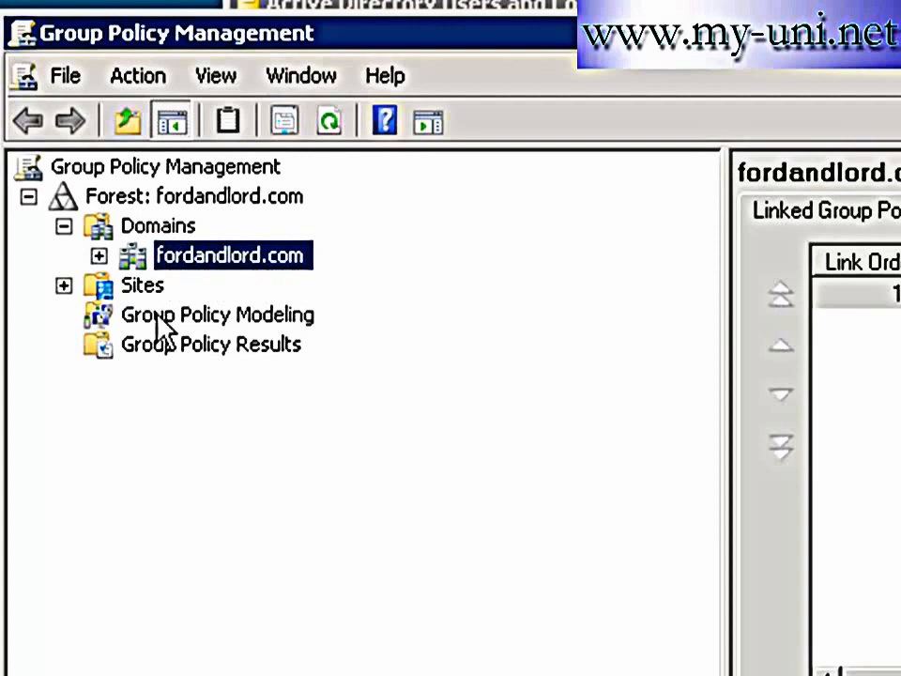
click(100, 258)
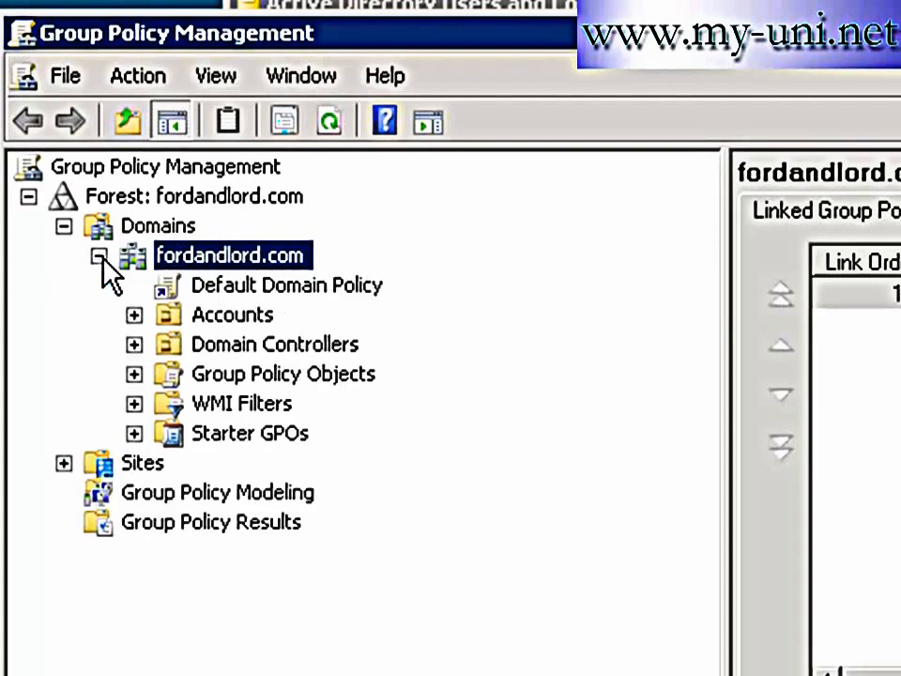
click(134, 374)
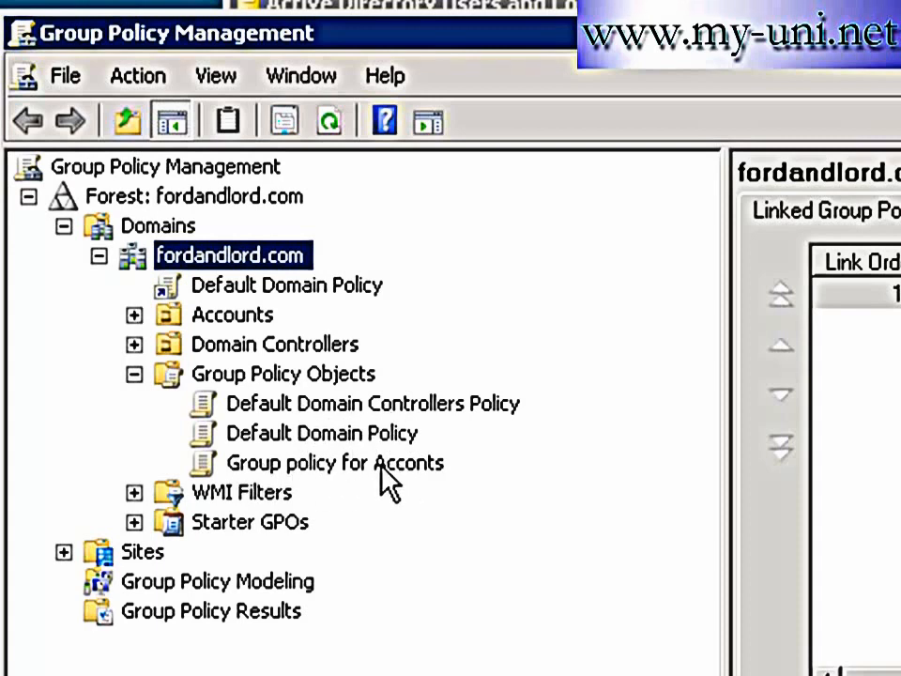
right_click(343, 439)
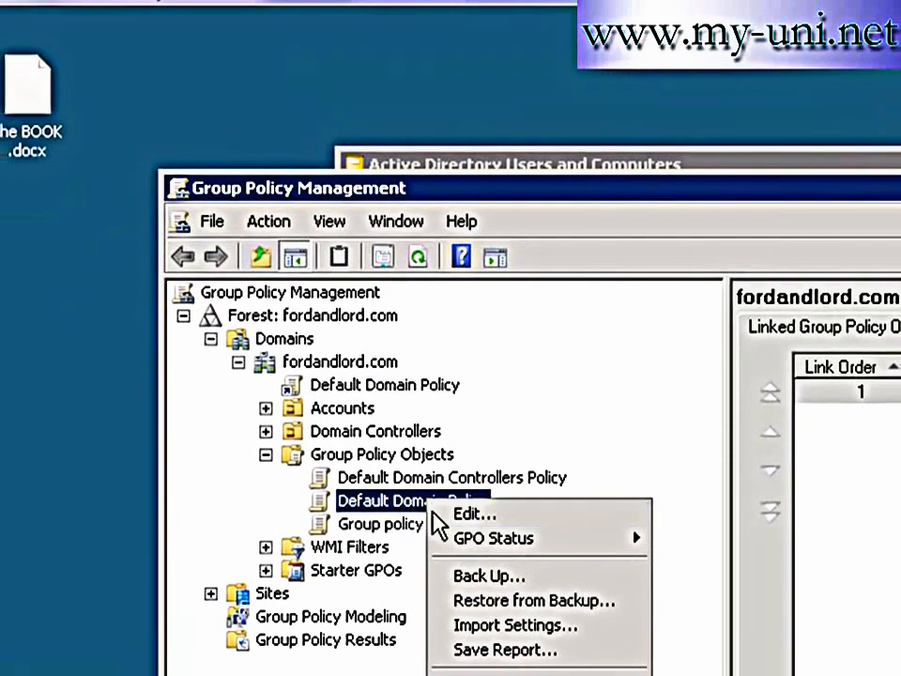
click(475, 517)
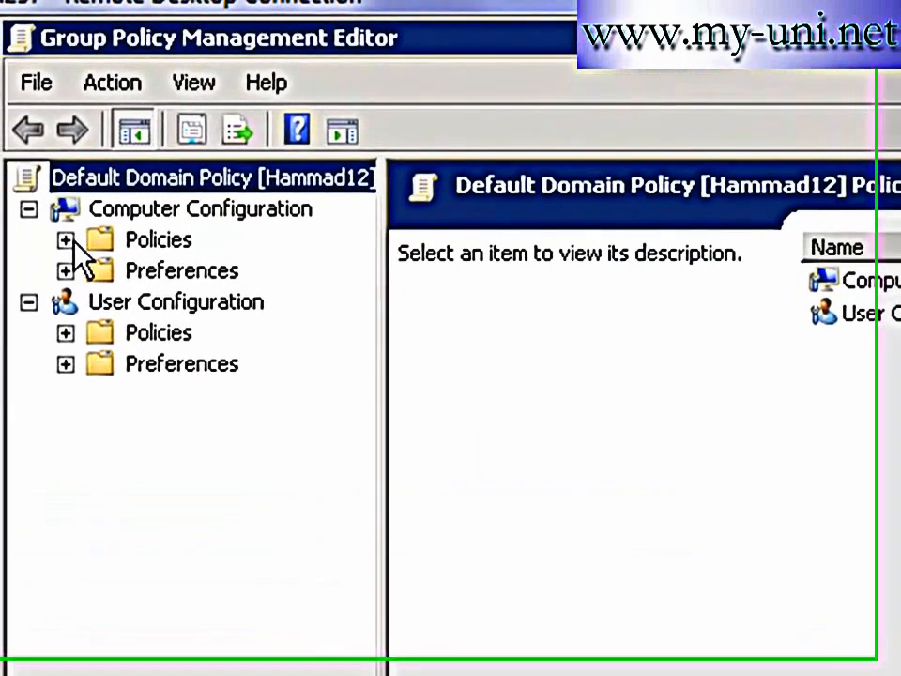
- Show the Password Policy settings in the computer's Account Policies, within the Windows security settings, widening the tree as needed
click(38, 173)
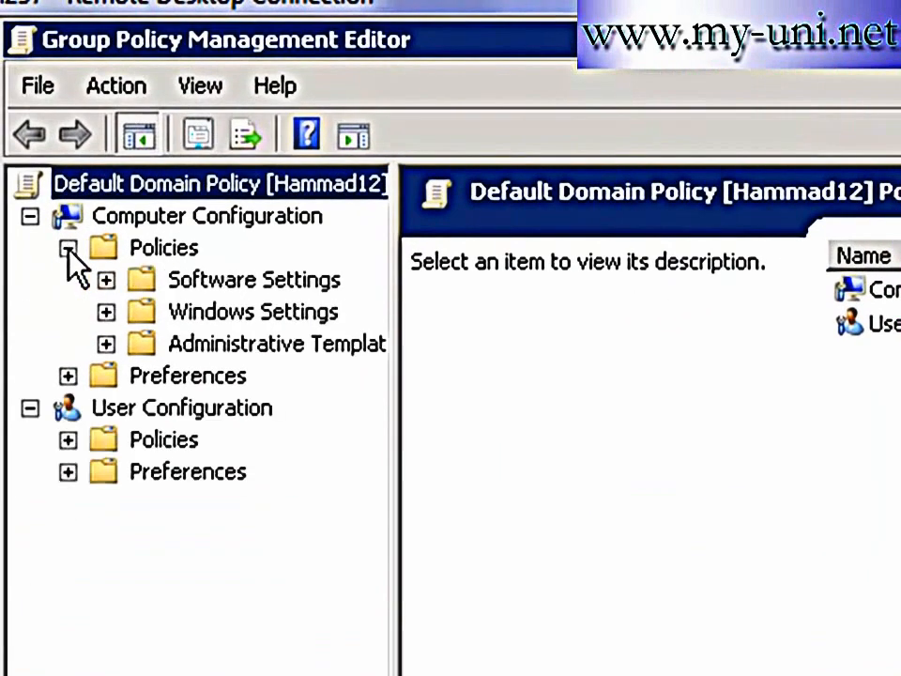
click(106, 312)
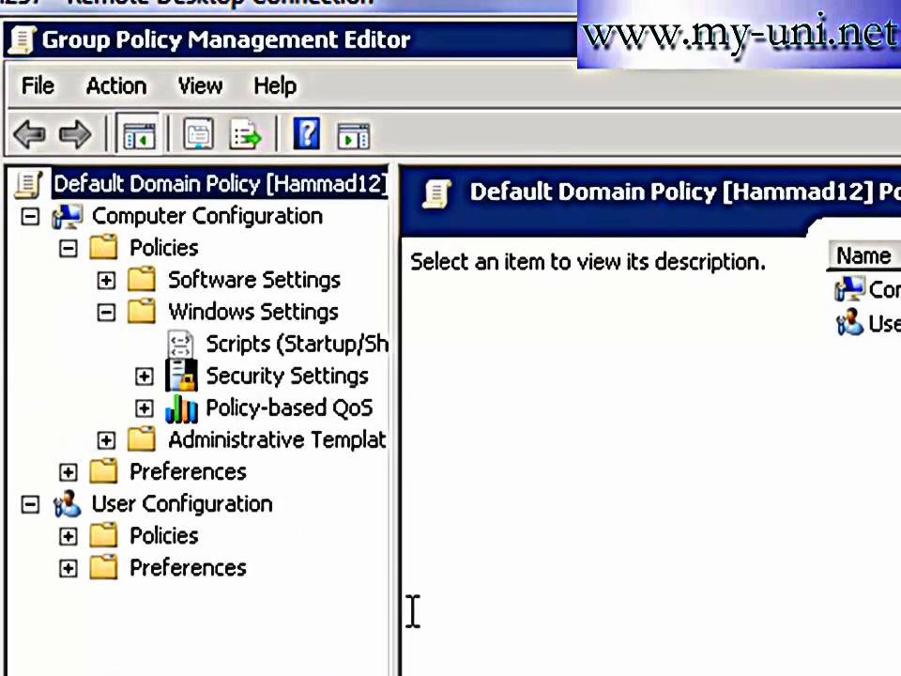
drag(394, 423, 551, 422)
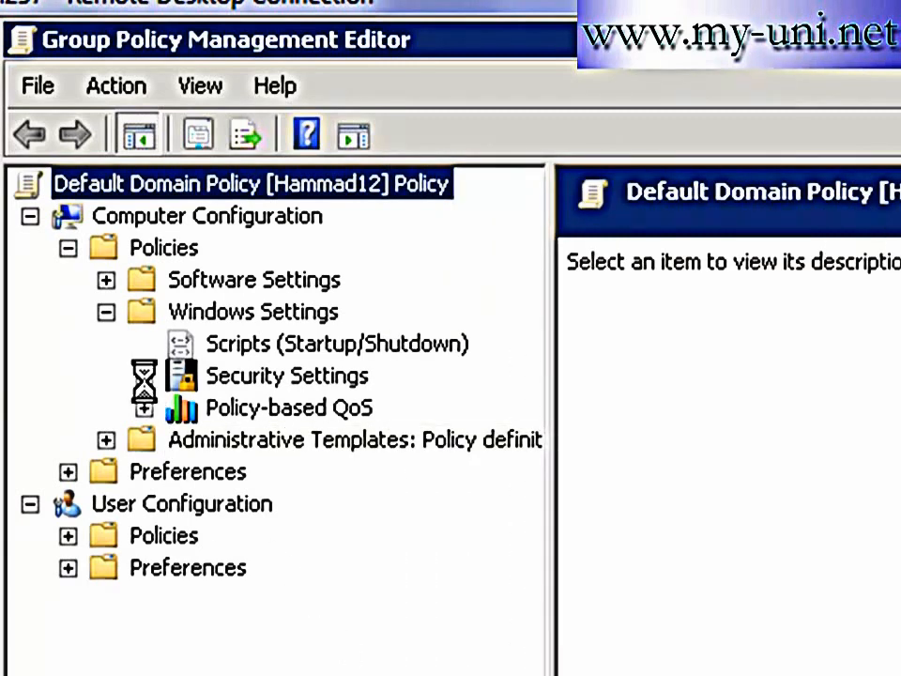
click(143, 376)
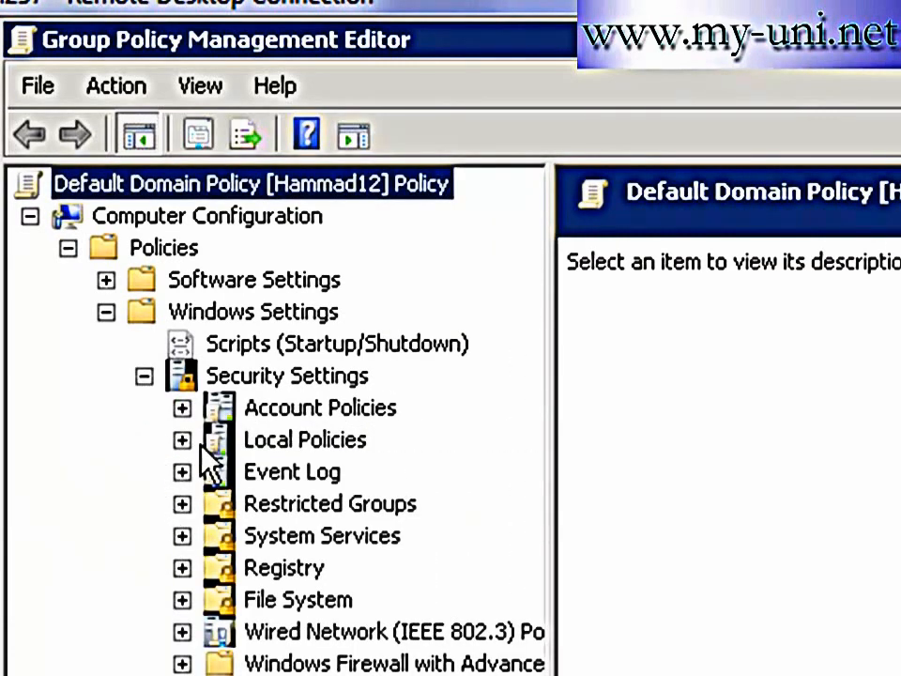
click(182, 407)
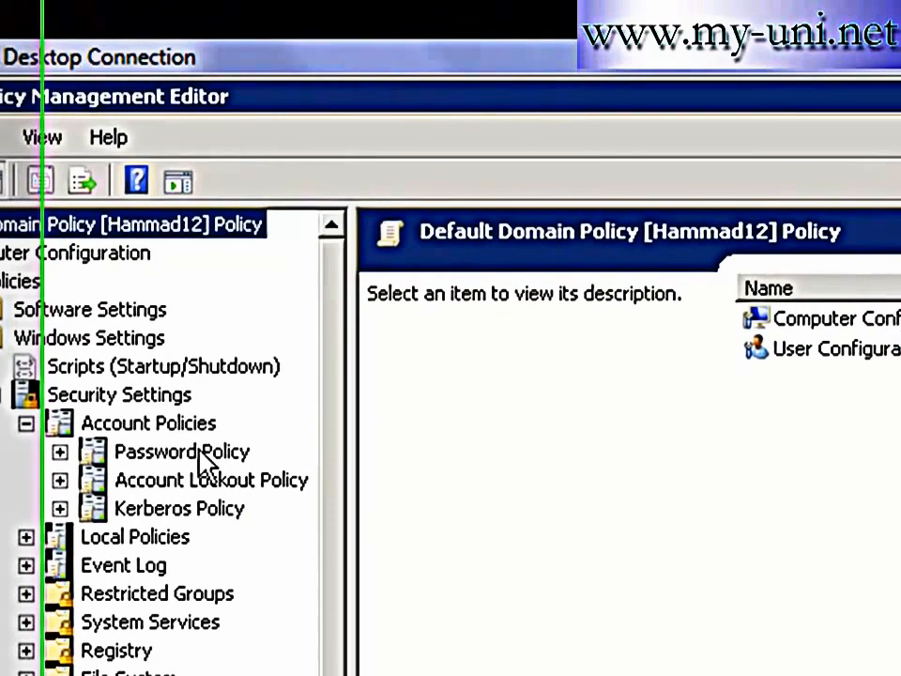
click(198, 453)
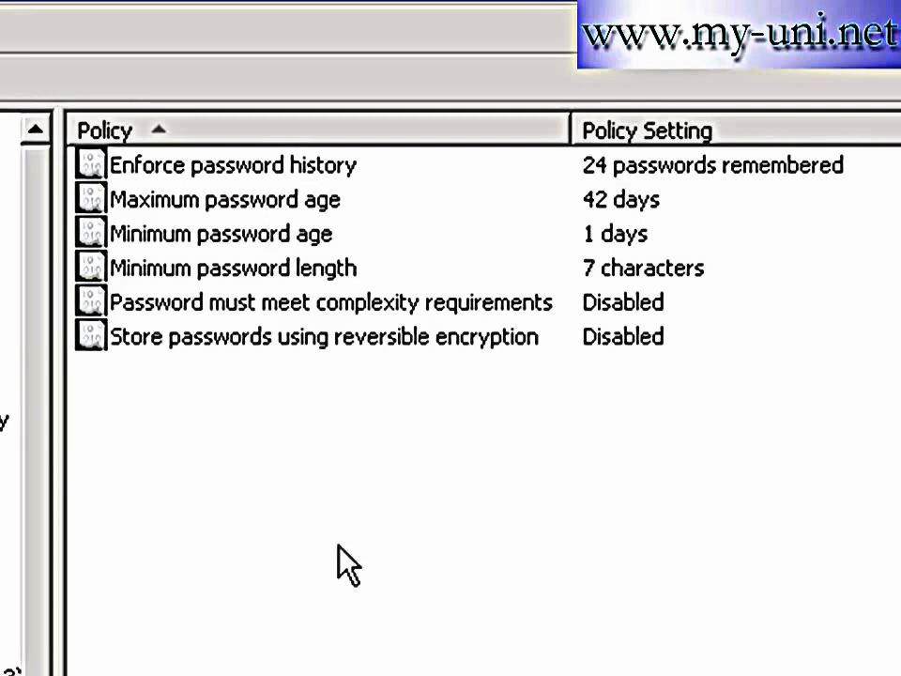
- Set the minimum password length policy to 5 characters and apply it
double_click(269, 270)
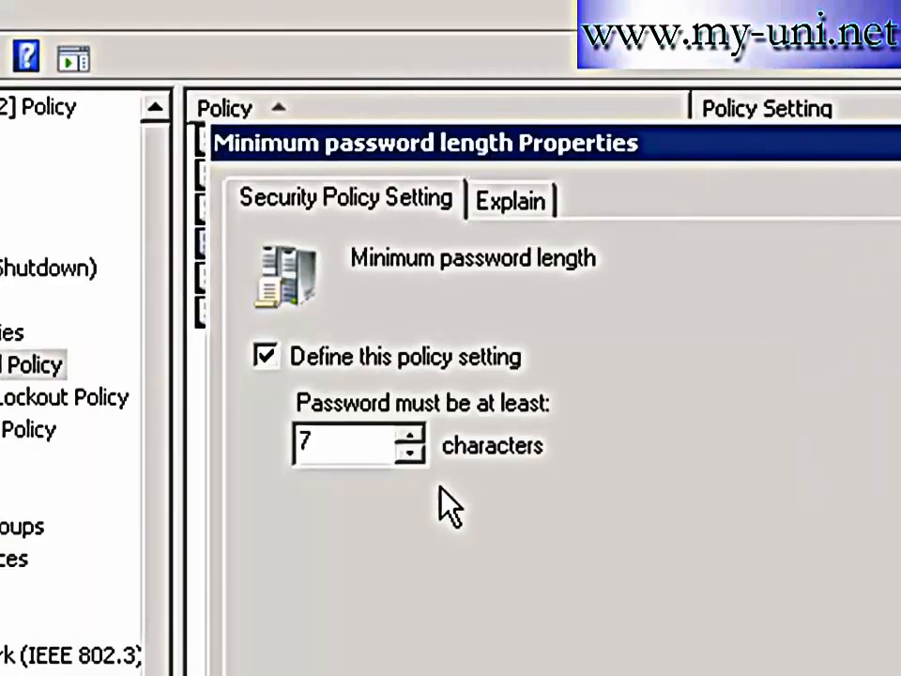
click(415, 456)
click(415, 456)
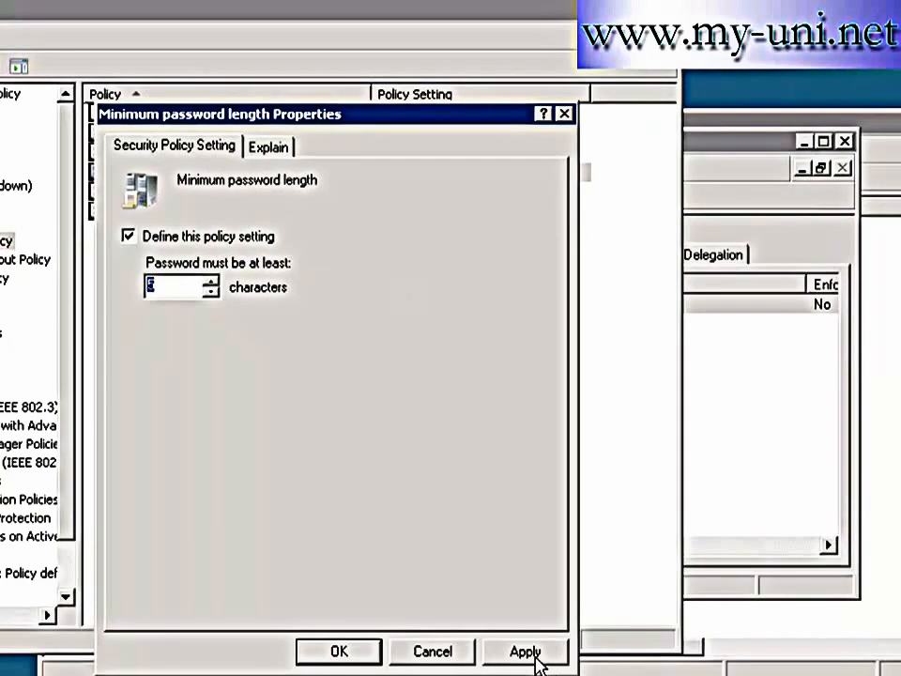
click(528, 652)
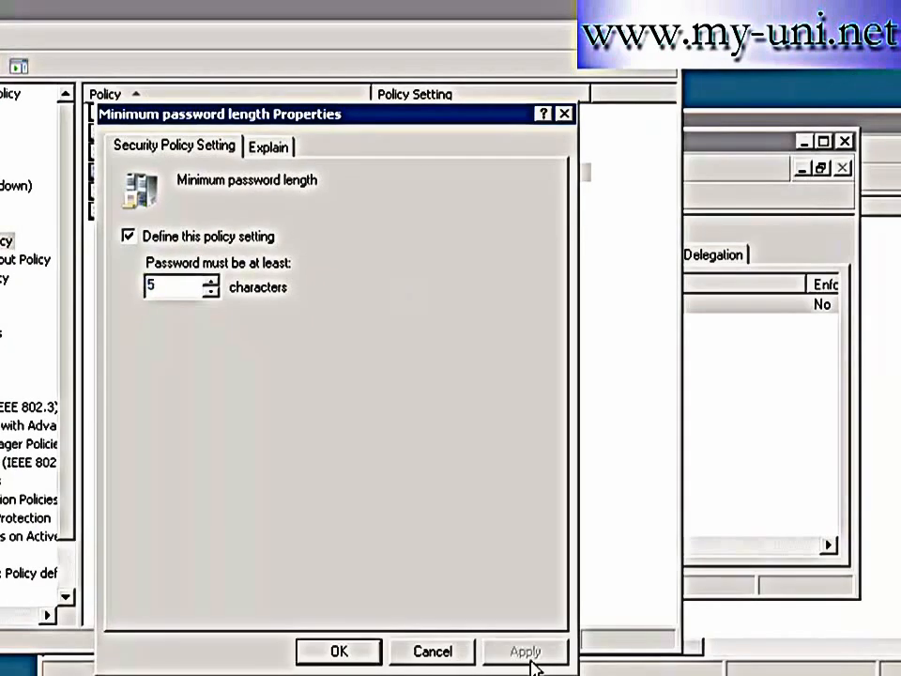
click(340, 652)
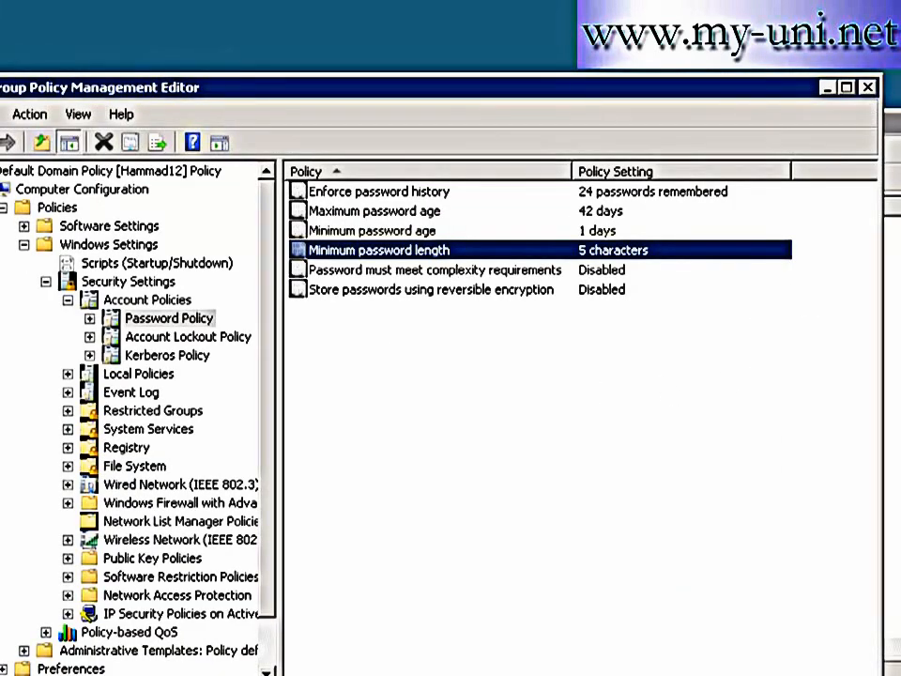
- Close the policy editor and try again to create the pending user account
click(868, 89)
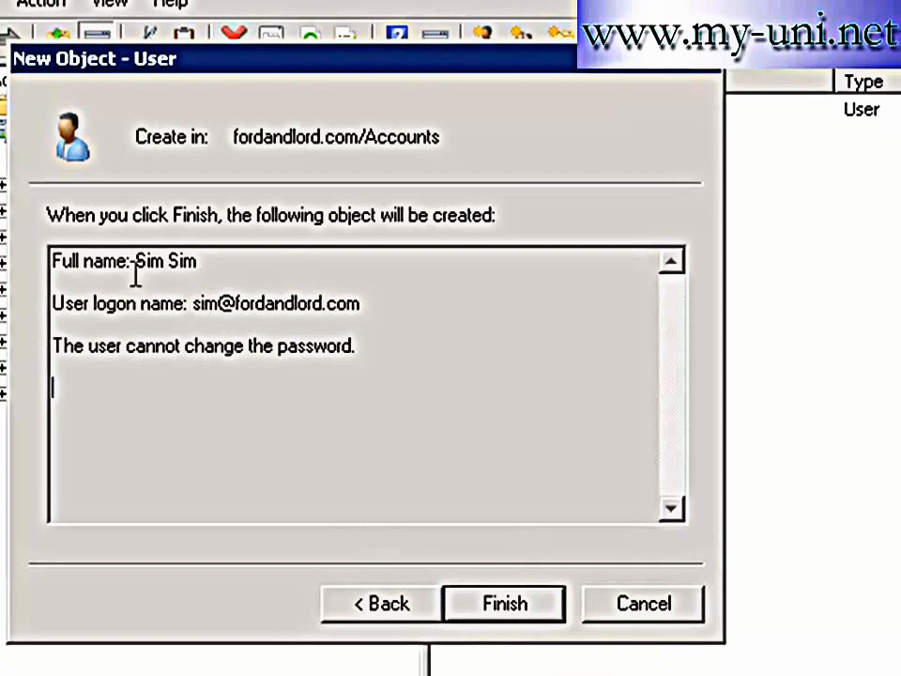
click(521, 604)
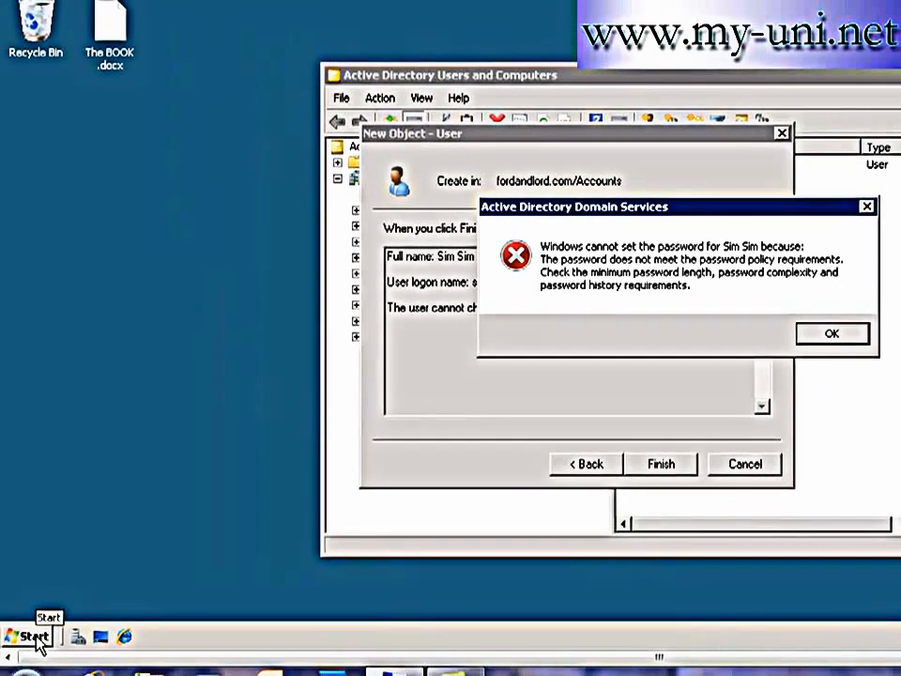
- Open Command Prompt and run gpupdate to refresh the group policy
click(8, 651)
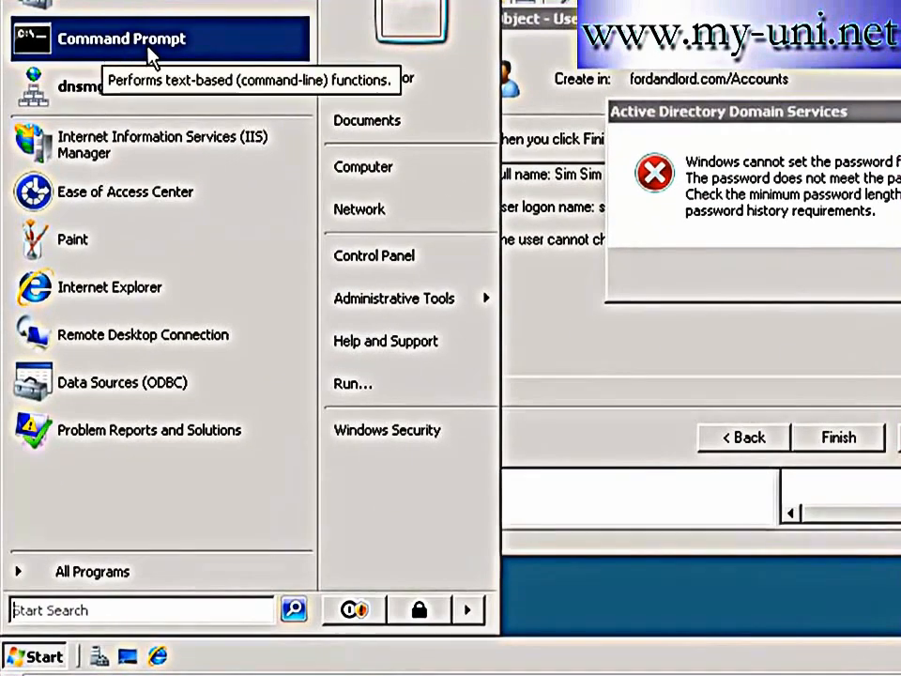
click(141, 40)
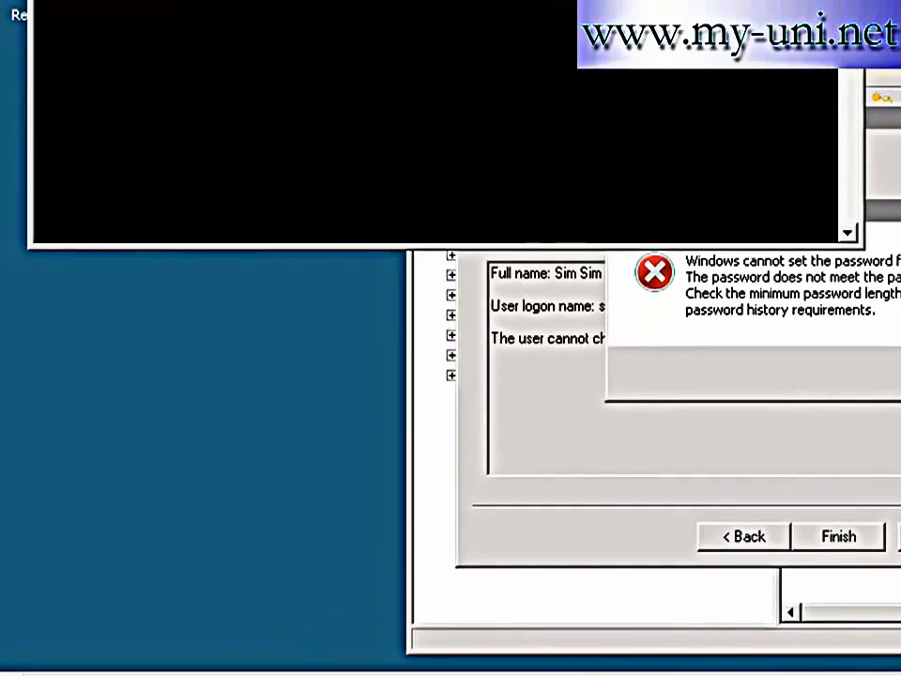
drag(619, 2, 900, 83)
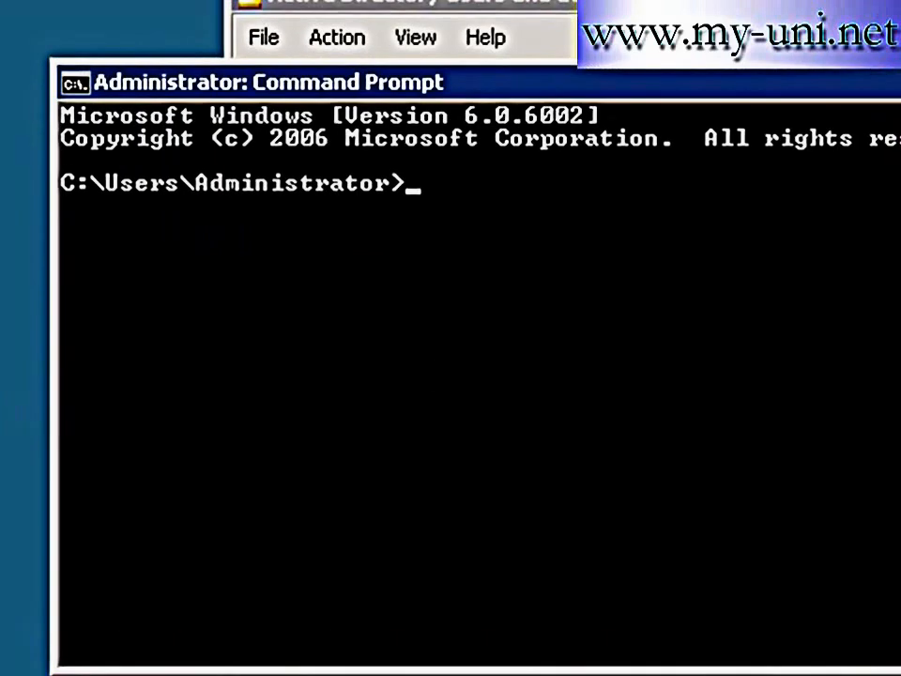
text(gpupdate)
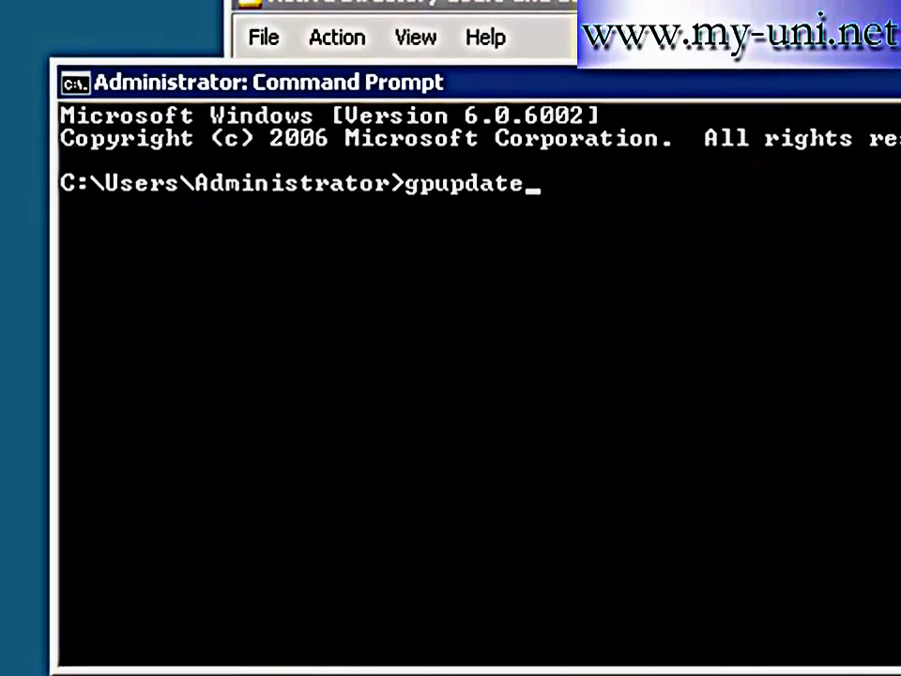
key(Return)
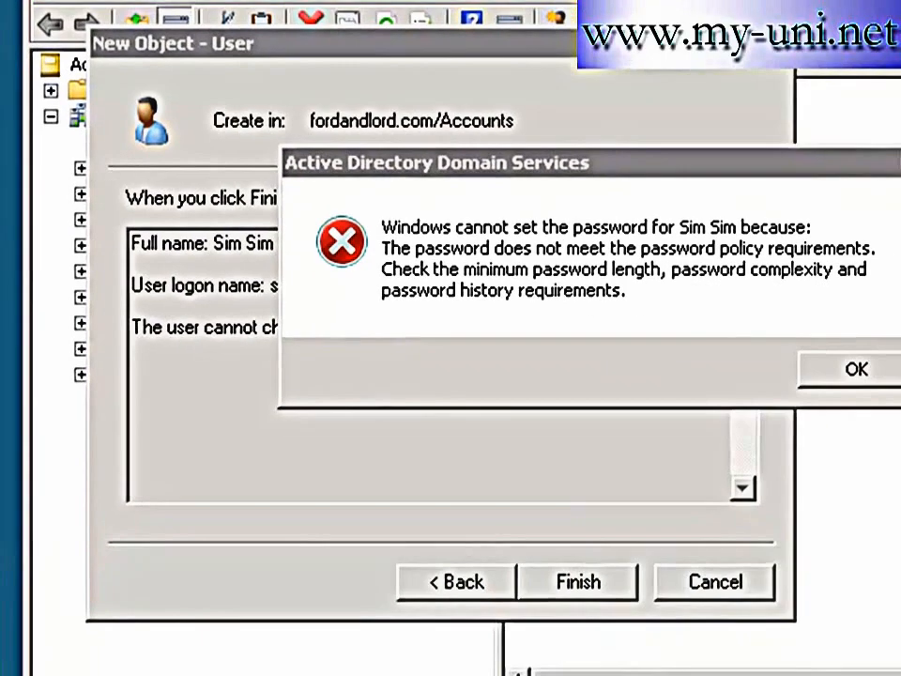
- Dismiss the password policy error and finish creating the pending user in fordandlord.com/Accounts
click(860, 374)
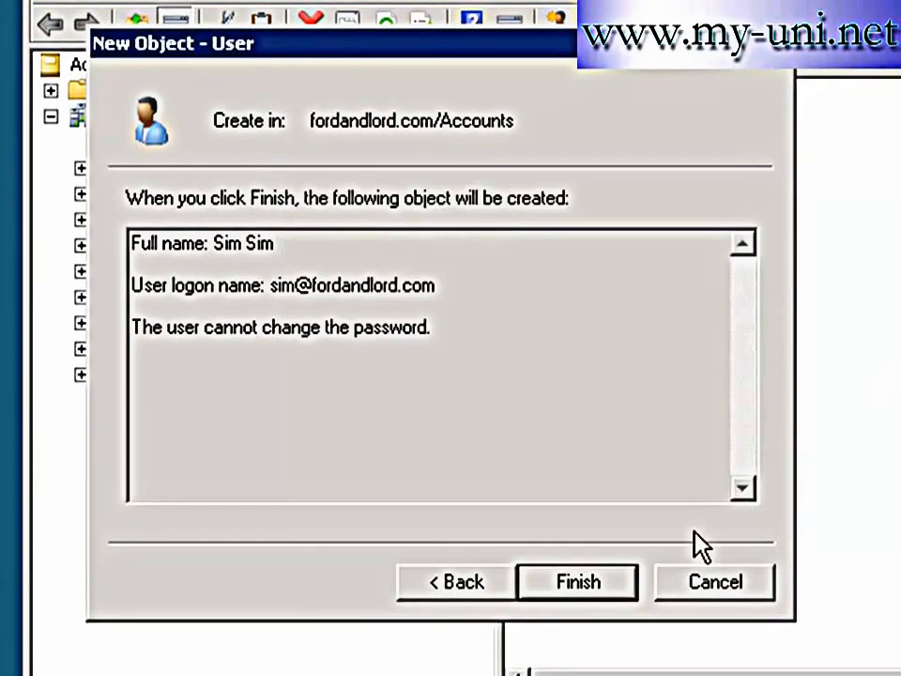
click(579, 584)
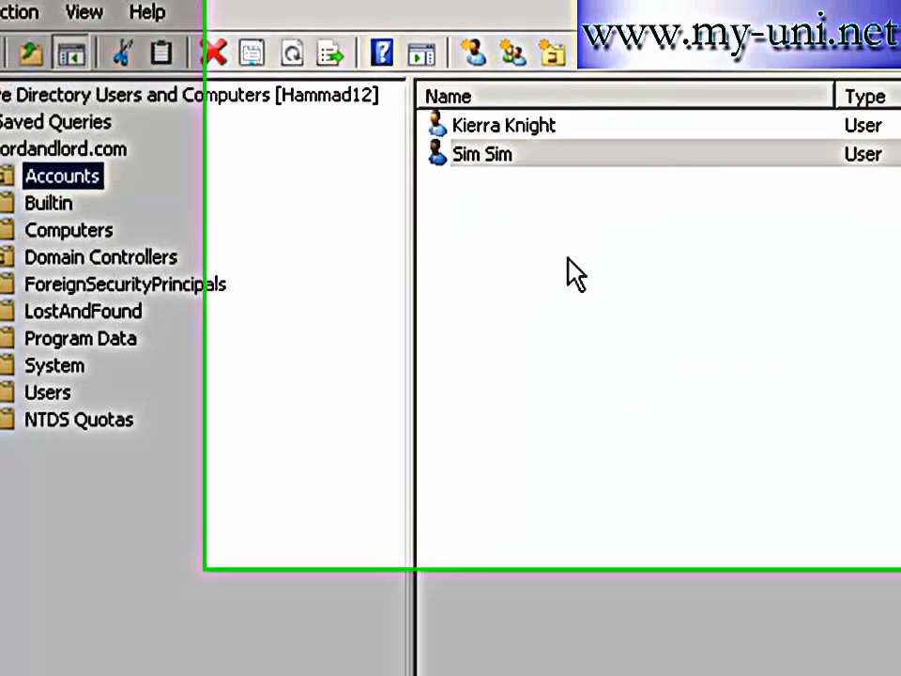